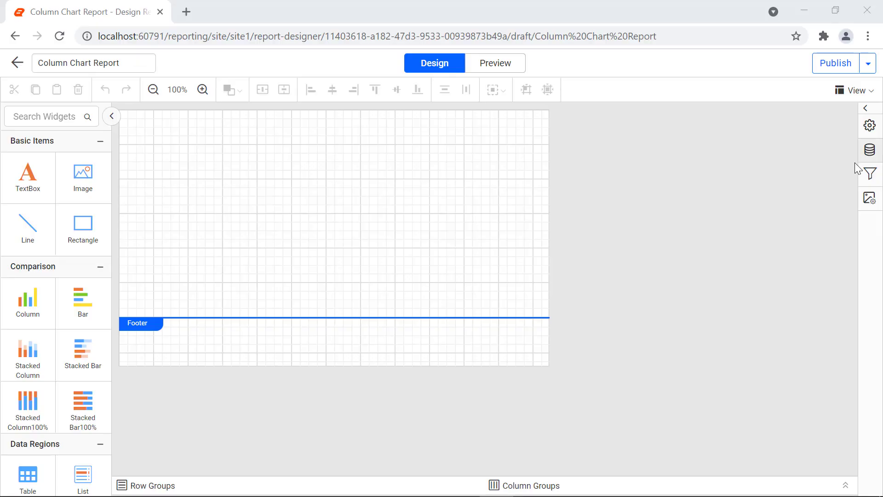
Step: Create a new data source for the report and name it SalesDetails
{"action": "left_click", "coordinate": [869, 149]}
{"action": "left_click", "coordinate": [570, 184]}
{"action": "double_click", "coordinate": [618, 153]}
{"action": "type", "text": "S"}
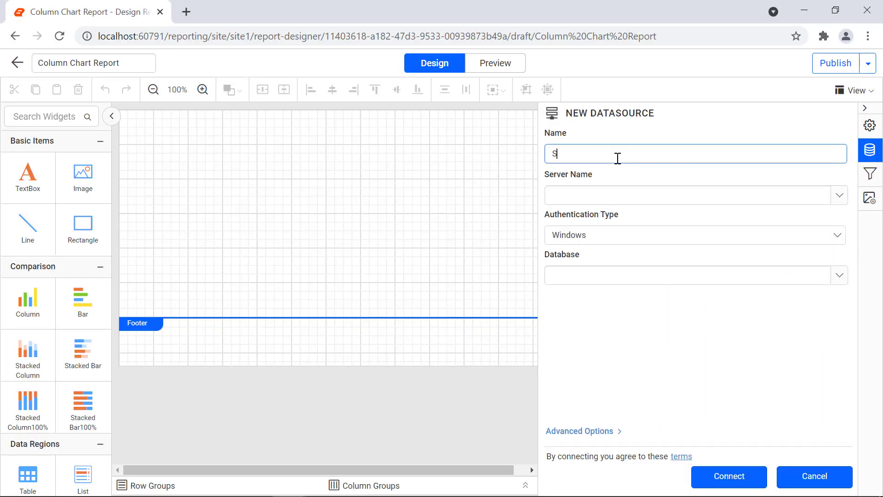
{"action": "type", "text": "alesDetails"}
Step: Enter the Adventureworks connection string with its login credentials in the advanced options, set authentication to None, and connect the data source
{"action": "left_click", "coordinate": [593, 431]}
{"action": "left_click", "coordinate": [618, 209]}
{"action": "key", "text": "ctrl+v"}
{"action": "left_click", "coordinate": [641, 274]}
{"action": "left_click", "coordinate": [627, 349]}
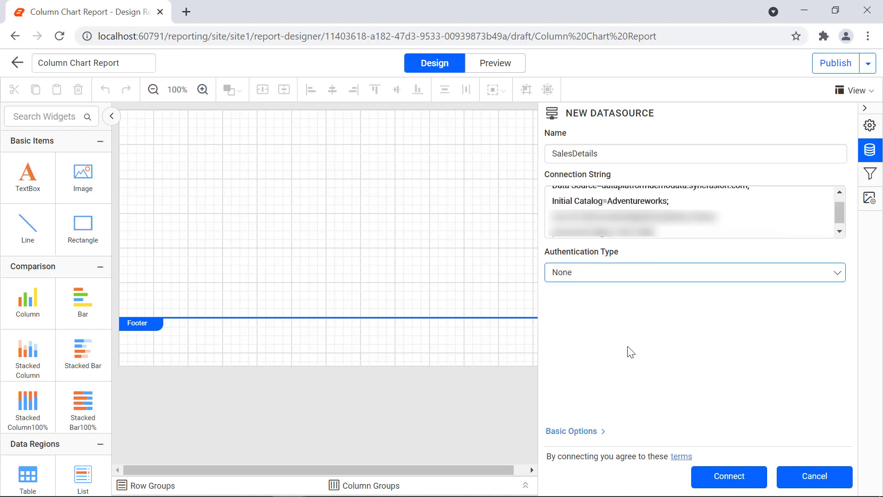
{"action": "left_click", "coordinate": [716, 481]}
Step: Name the dataset SalesDataset, define it in code mode with the copied SQL sales query, and finish it
{"action": "double_click", "coordinate": [310, 114]}
{"action": "type", "text": "SalesDataset"}
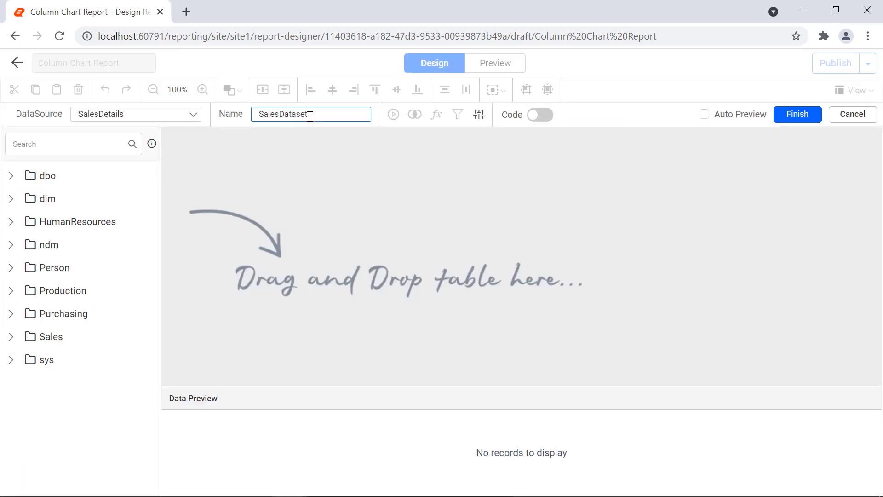
{"action": "left_click", "coordinate": [541, 115]}
{"action": "key", "text": "ctrl+v"}
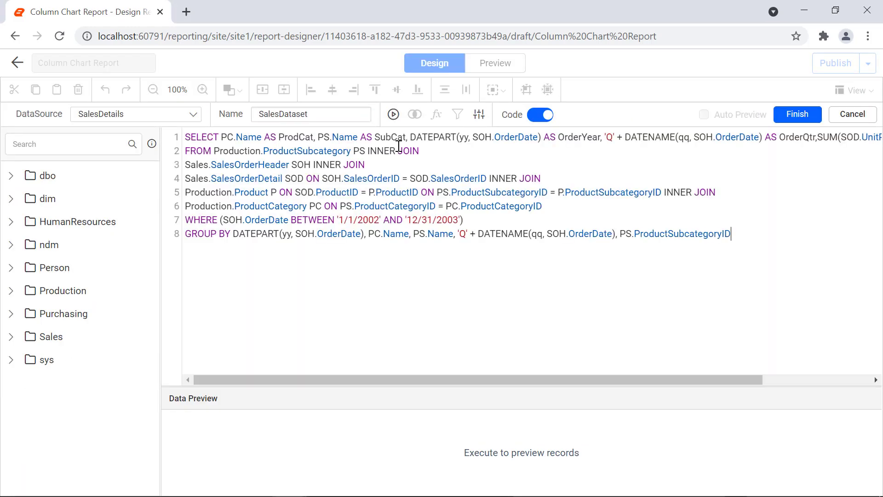
{"action": "left_click", "coordinate": [798, 115]}
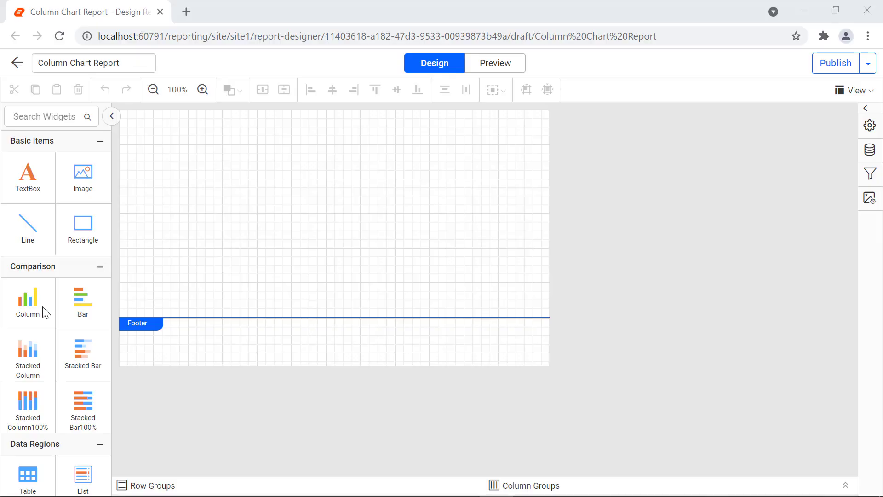
Step: Place a column chart at the upper-left corner of the report body
{"action": "left_click_drag", "start_coordinate": [42, 307], "coordinate": [127, 121]}
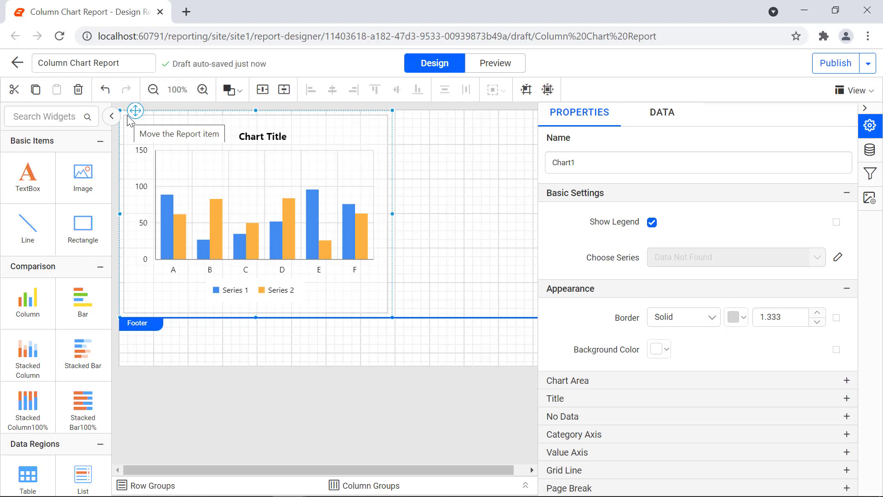
Step: Try to insert a column chart in the empty area of the report body
{"action": "left_click", "coordinate": [434, 208]}
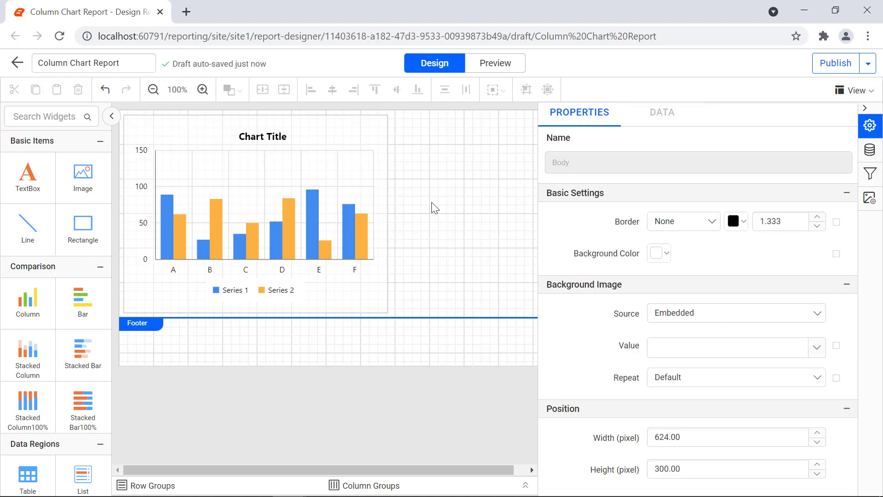
{"action": "right_click", "coordinate": [434, 208]}
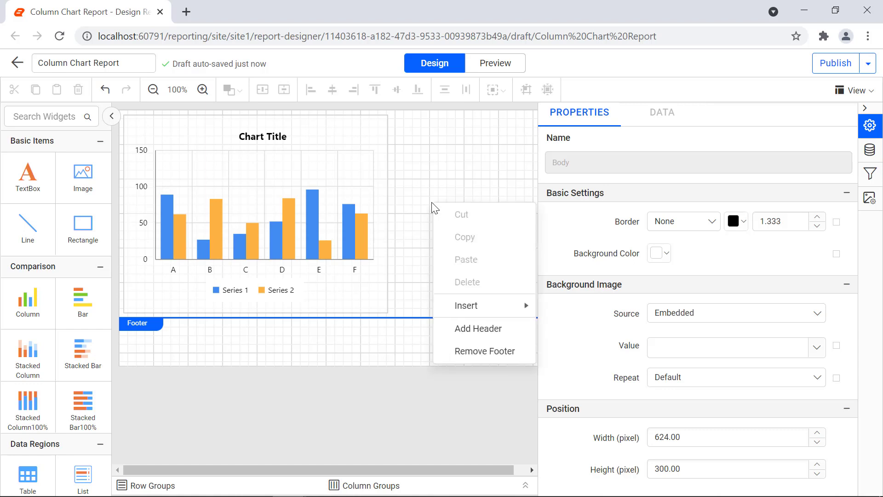
{"action": "mouse_move", "coordinate": [474, 304]}
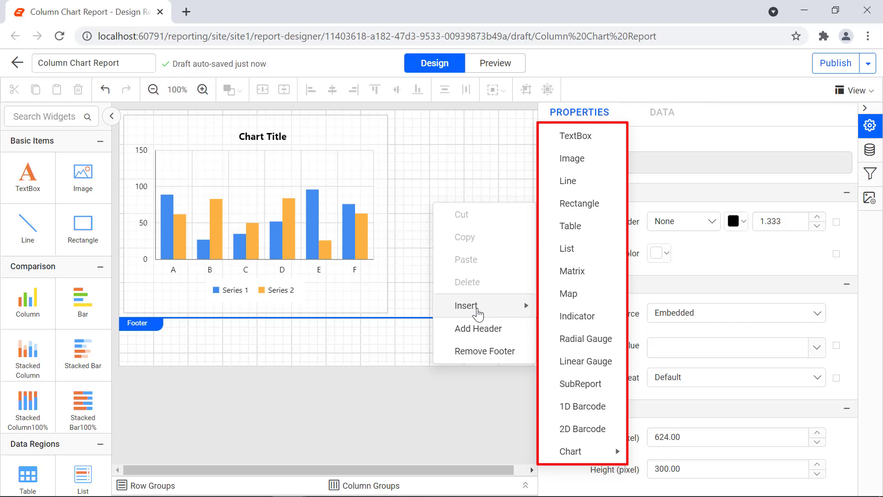
{"action": "mouse_move", "coordinate": [593, 451]}
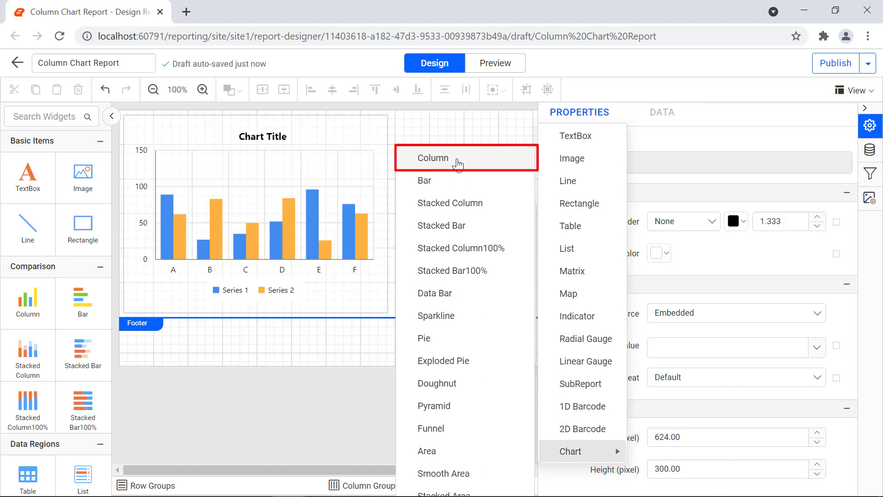
{"action": "left_click", "coordinate": [458, 164]}
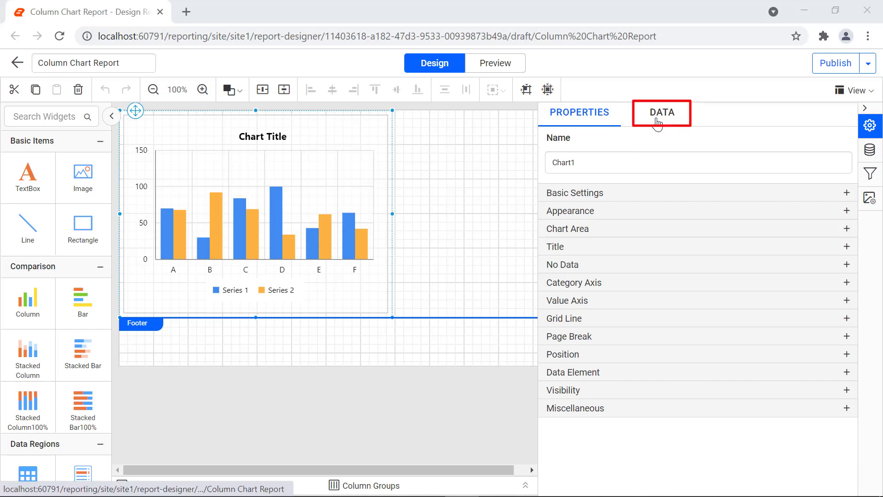
Step: Assign the Sales measure as the chart's Y value and set its expression to =Sum(Fields!Sales.Value)/1000
{"action": "left_click", "coordinate": [658, 123]}
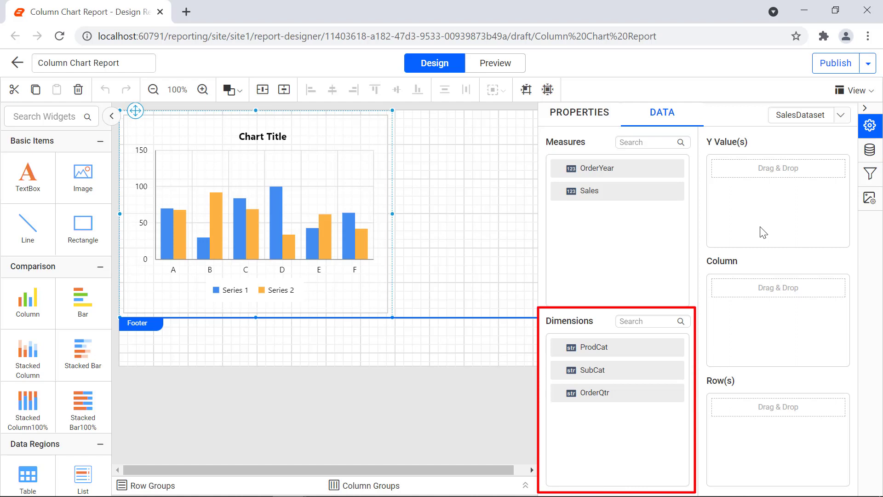
{"action": "left_click_drag", "start_coordinate": [657, 193], "coordinate": [727, 172]}
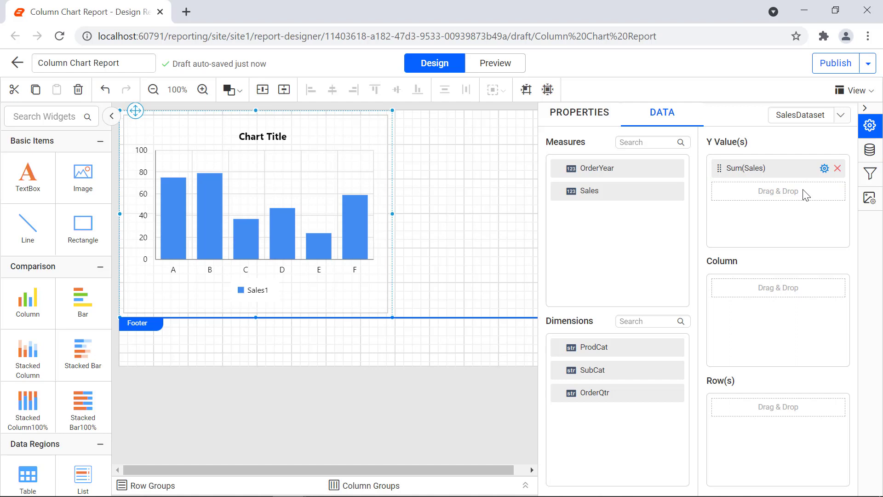
{"action": "left_click", "coordinate": [824, 171]}
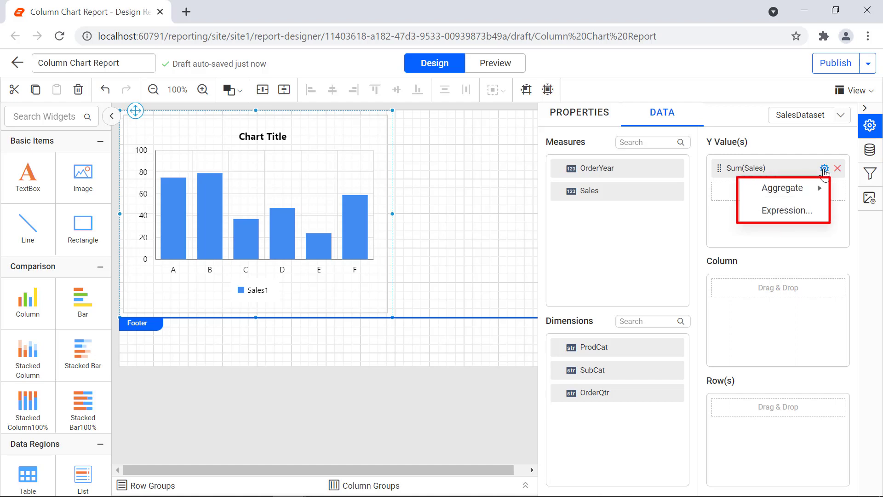
{"action": "mouse_move", "coordinate": [818, 190]}
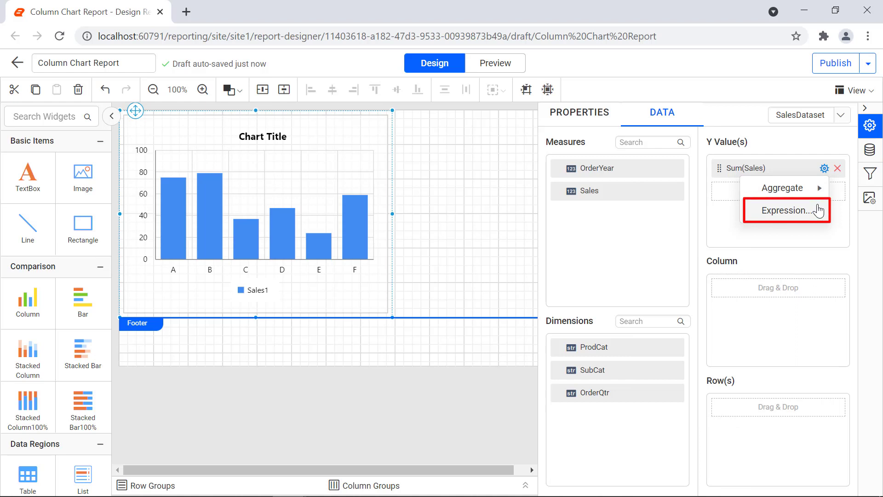
{"action": "left_click", "coordinate": [819, 210]}
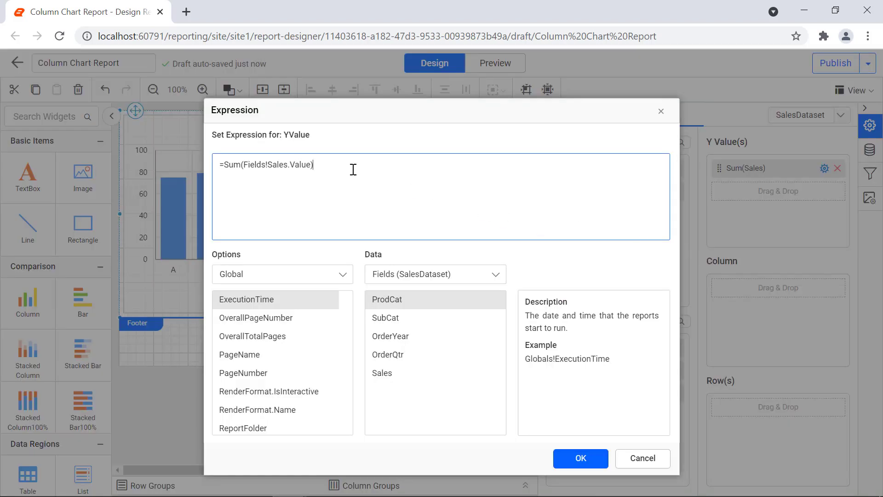
{"action": "type", "text": "/1000"}
{"action": "left_click", "coordinate": [580, 460]}
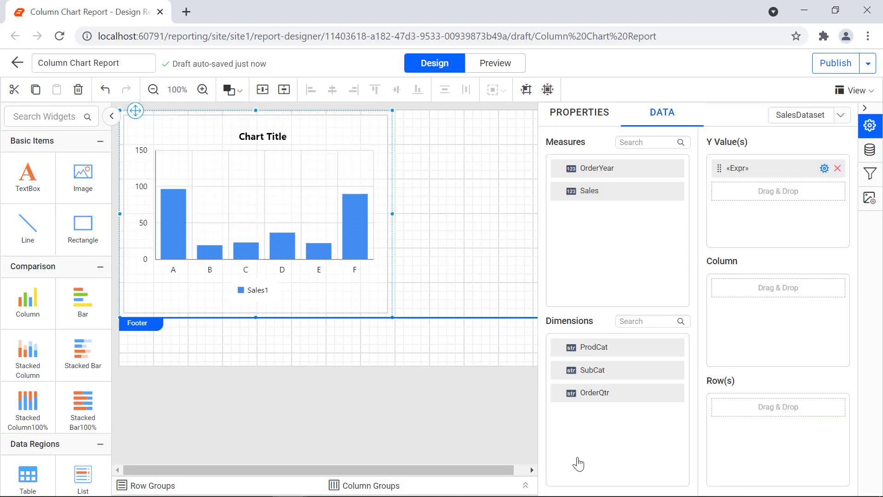
Step: Assign ProdCat as the chart's column field and OrderQtr as its row field, and widen the chart across the report body
{"action": "left_click_drag", "start_coordinate": [670, 352], "coordinate": [742, 285]}
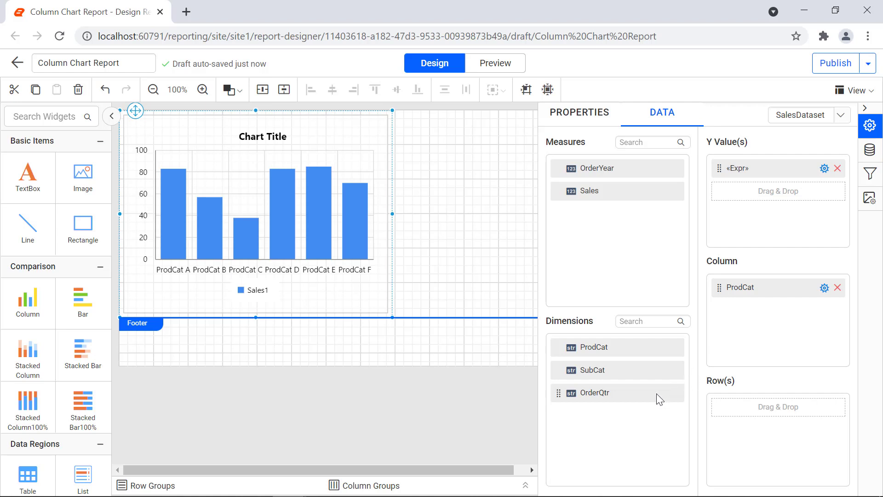
{"action": "left_click_drag", "start_coordinate": [656, 393], "coordinate": [719, 406]}
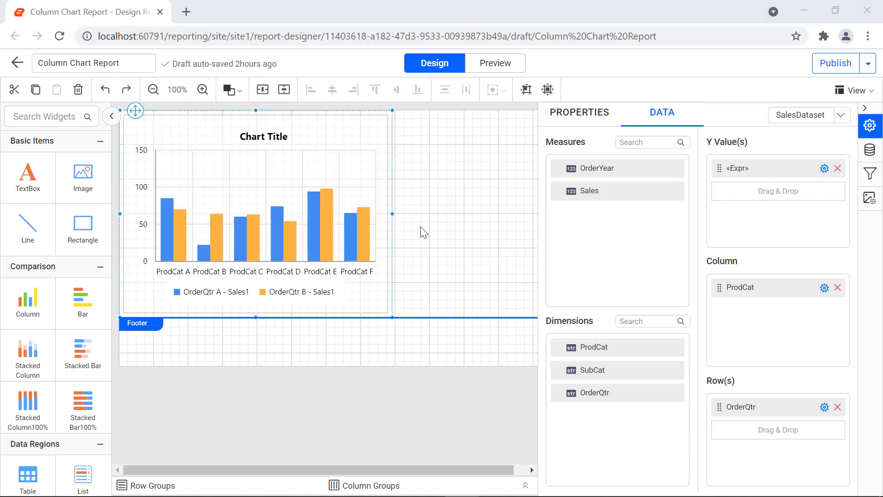
{"action": "left_click_drag", "start_coordinate": [392, 214], "coordinate": [537, 204]}
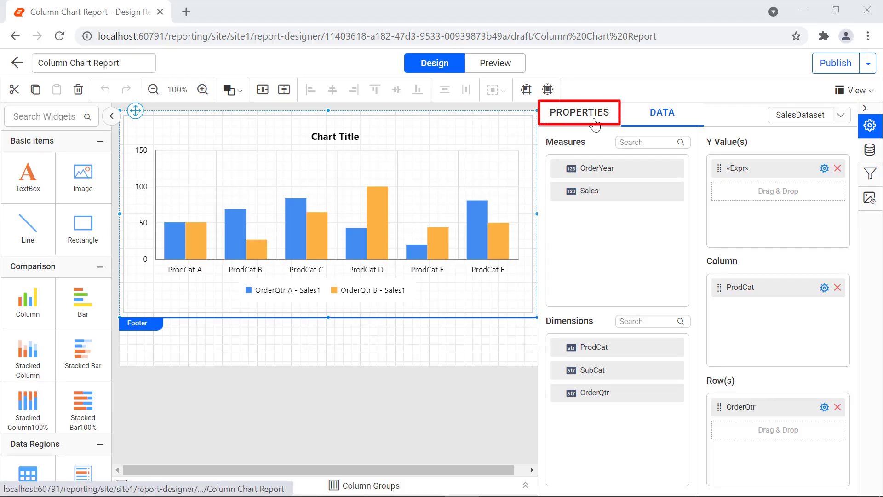
Step: Set the chart's border style to Double and its border colour to black, rgba(0,0,0,1)
{"action": "left_click", "coordinate": [596, 122]}
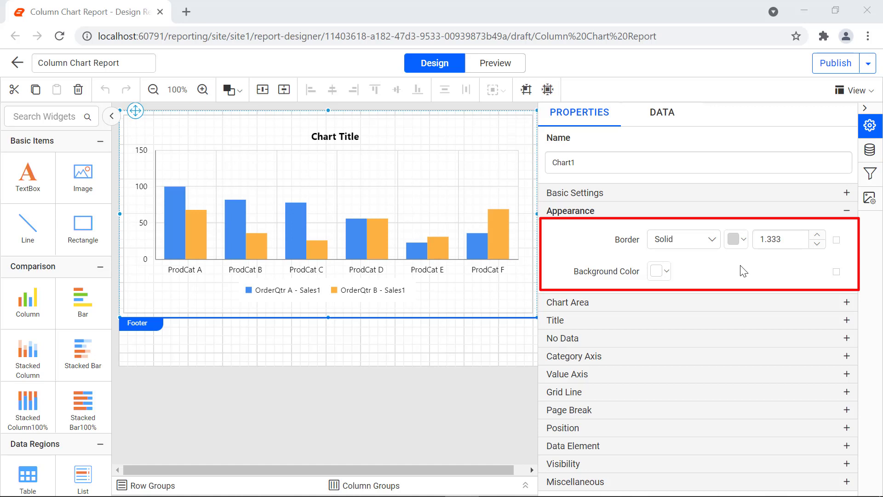
{"action": "left_click", "coordinate": [712, 245]}
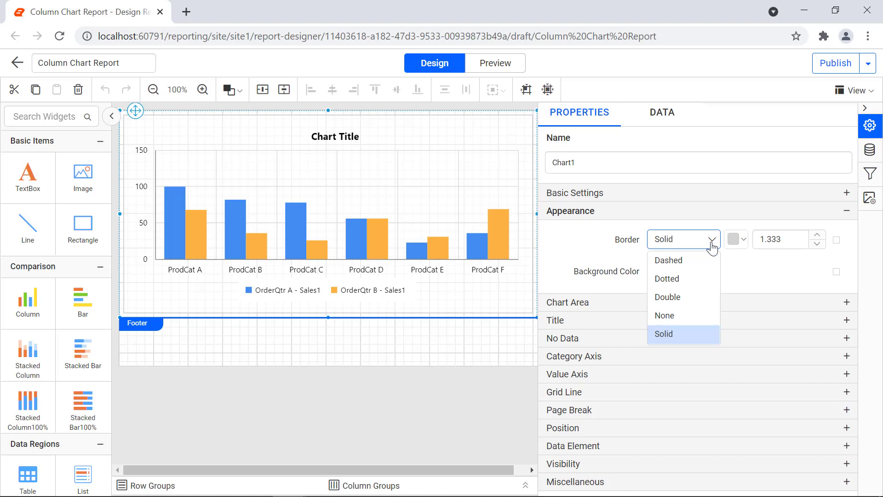
{"action": "left_click", "coordinate": [707, 294]}
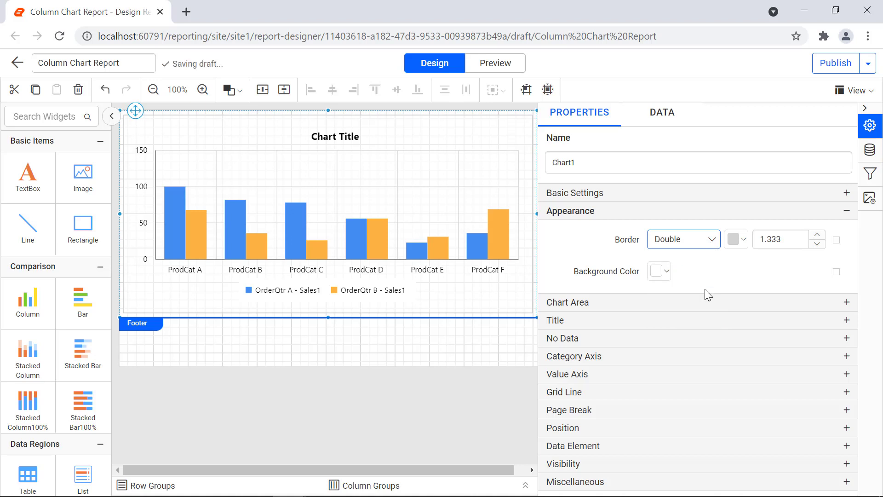
{"action": "left_click", "coordinate": [743, 245]}
{"action": "left_click", "coordinate": [738, 350]}
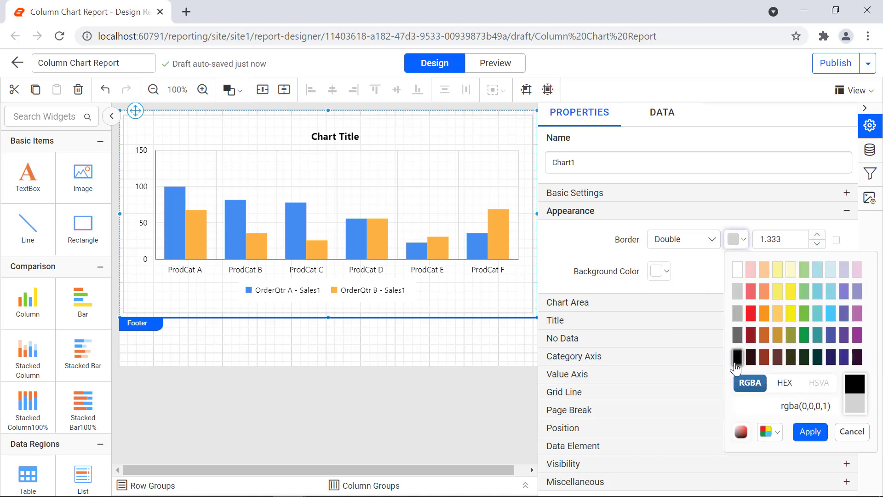
{"action": "left_click", "coordinate": [807, 431]}
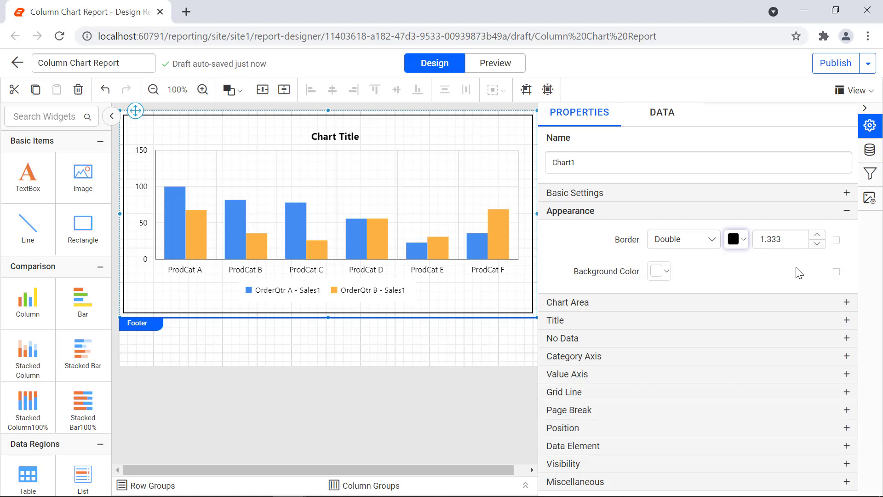
Step: Set the chart's border width to 1.833
{"action": "left_click", "coordinate": [791, 239]}
{"action": "key", "text": "Left"}
{"action": "key", "text": "Left"}
{"action": "key", "text": "BackSpace"}
{"action": "type", "text": "8"}
{"action": "left_click", "coordinate": [804, 265]}
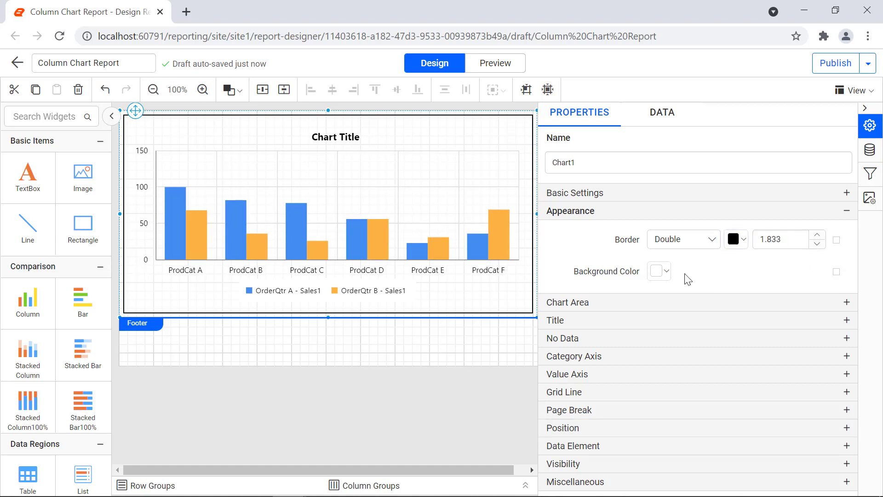
Step: Set the chart's background colour to light pink in its appearance settings
{"action": "left_click", "coordinate": [662, 271]}
{"action": "left_click", "coordinate": [676, 299]}
{"action": "left_click", "coordinate": [732, 464]}
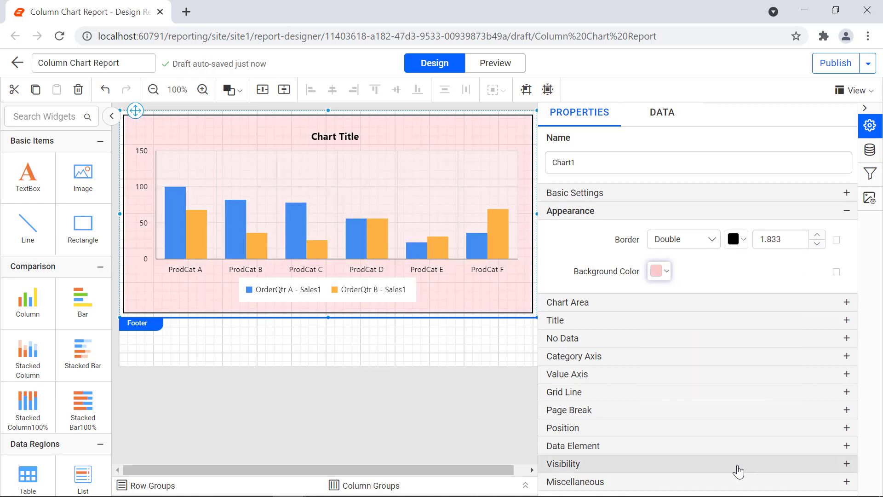
{"action": "left_click", "coordinate": [806, 271]}
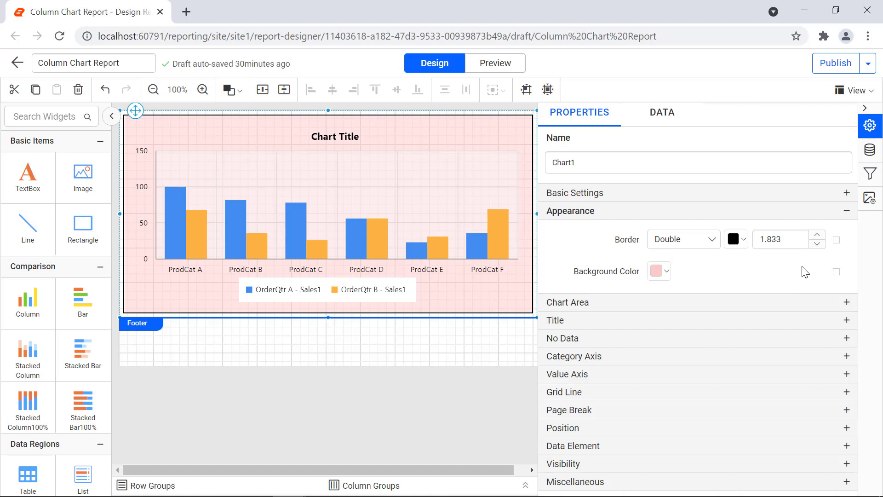
{"action": "left_click", "coordinate": [837, 241]}
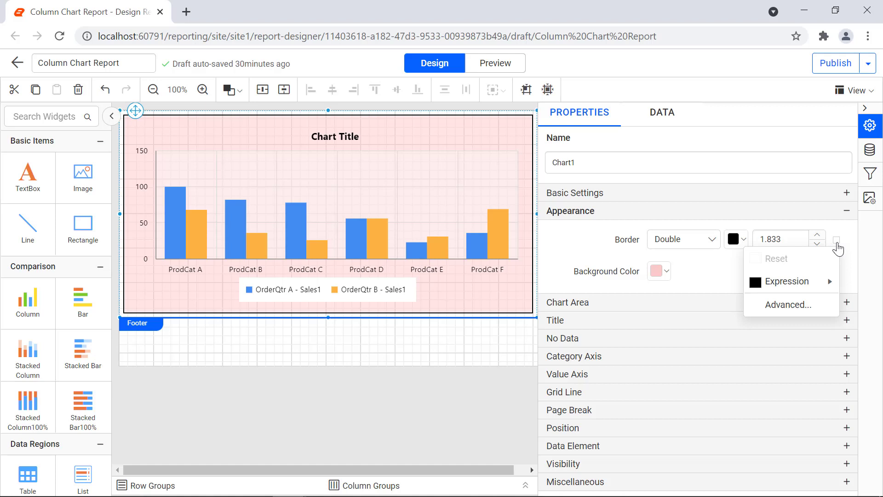
{"action": "mouse_move", "coordinate": [826, 285]}
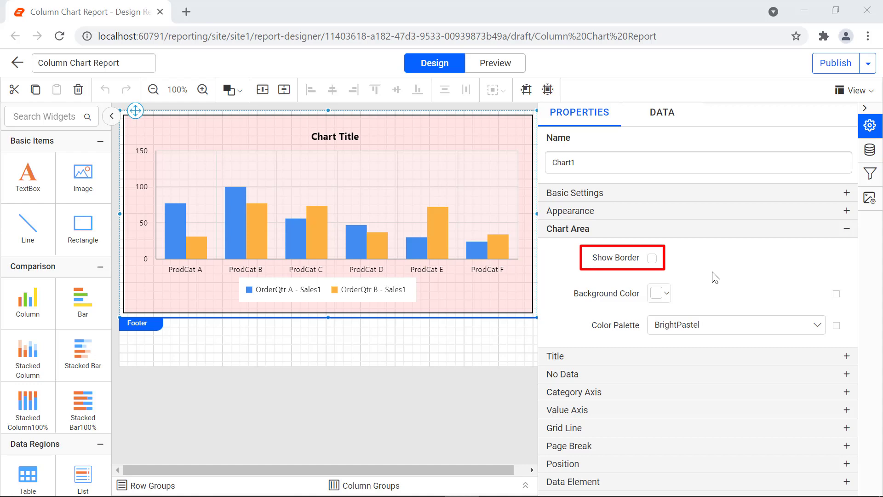
Step: Show the chart area's border and set it to black with a width of 2
{"action": "left_click", "coordinate": [652, 258]}
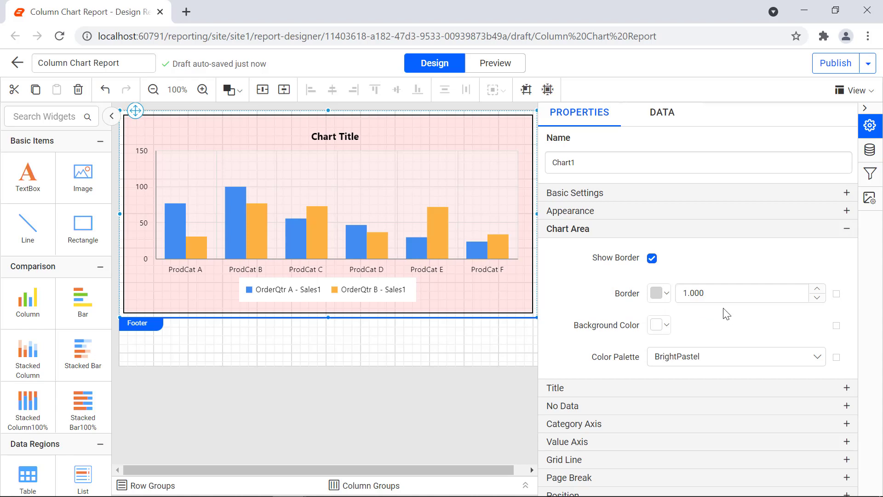
{"action": "left_click", "coordinate": [662, 293]}
{"action": "left_click", "coordinate": [660, 186]}
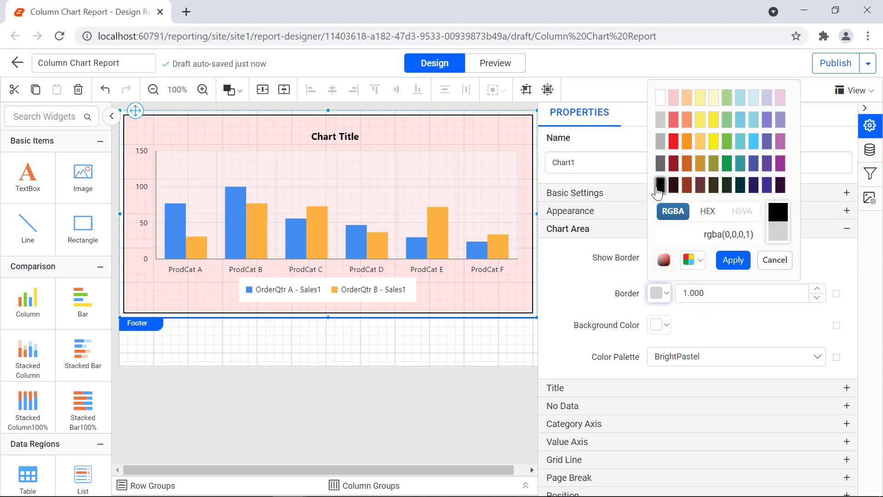
{"action": "left_click", "coordinate": [733, 260]}
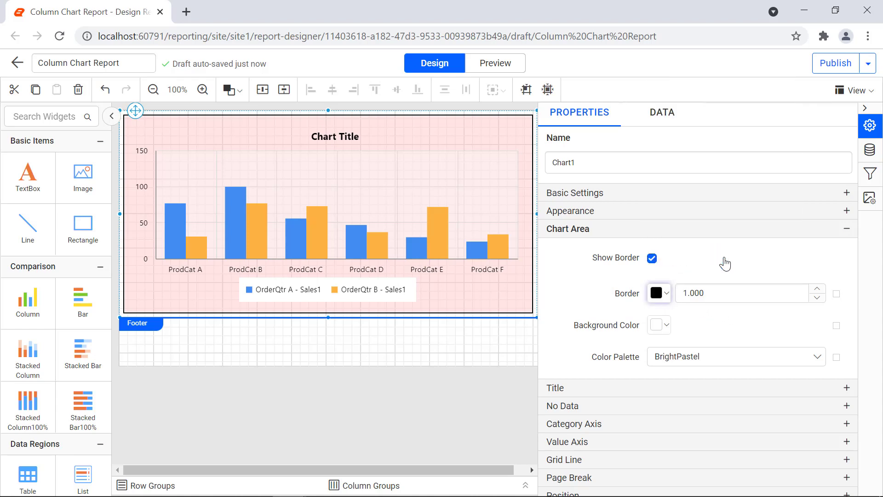
{"action": "left_click", "coordinate": [688, 293]}
{"action": "type", "text": "2"}
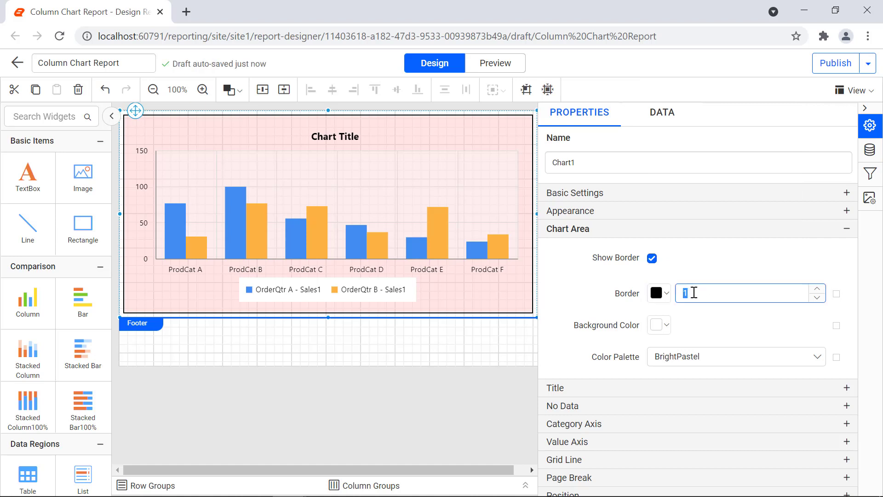
{"action": "key", "text": "Tab"}
Step: Set the chart area's background colour to pale yellow, rgba(251,248,205,1), and its colour palette to Pacific
{"action": "left_click", "coordinate": [666, 326]}
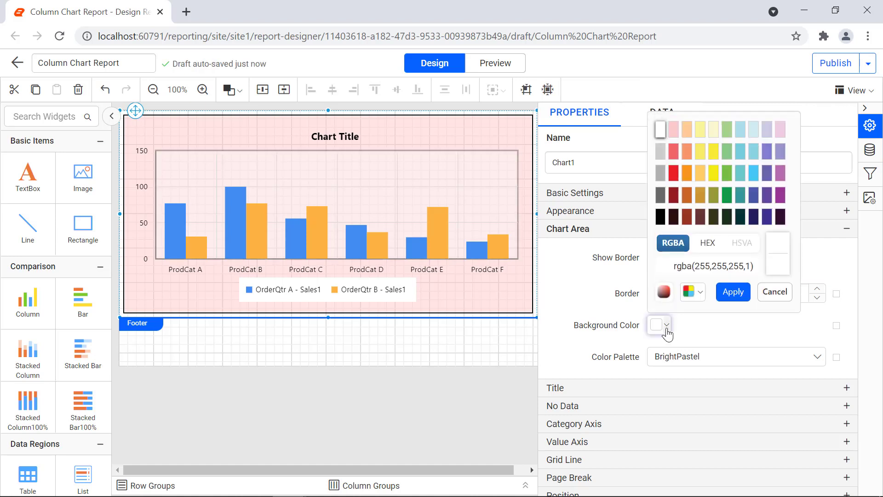
{"action": "left_click", "coordinate": [714, 129]}
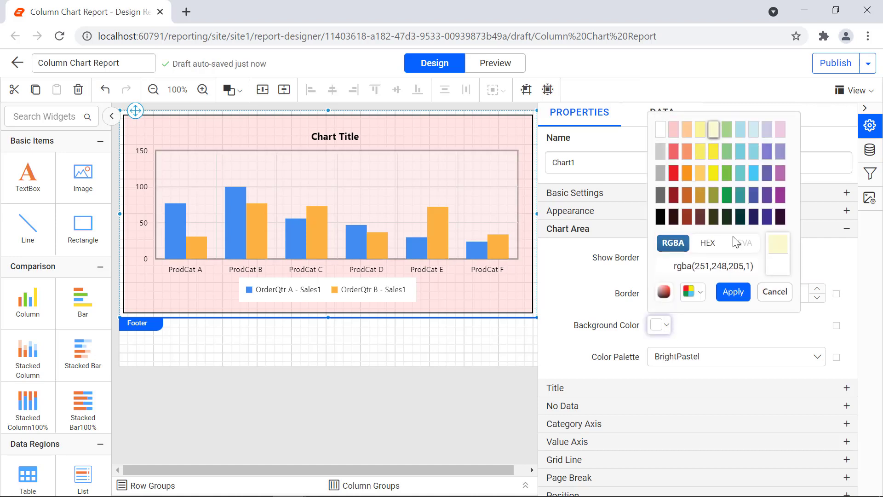
{"action": "left_click", "coordinate": [735, 292]}
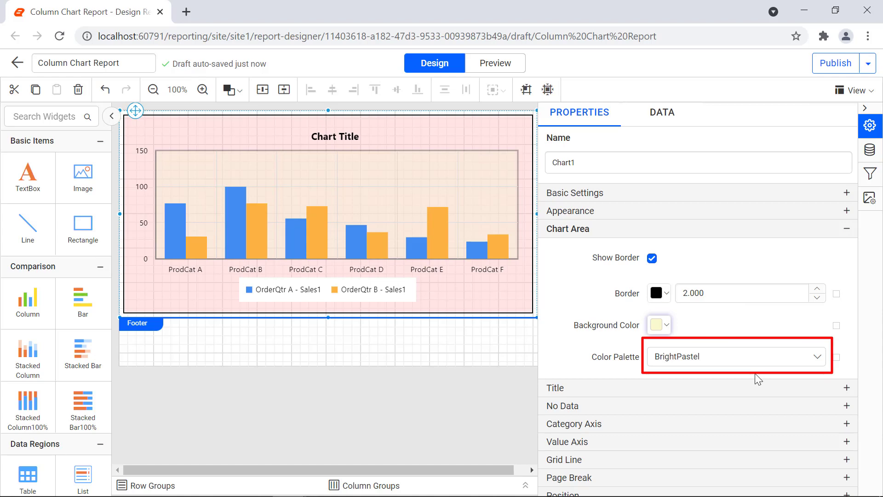
{"action": "left_click", "coordinate": [755, 358]}
{"action": "left_click", "coordinate": [753, 437]}
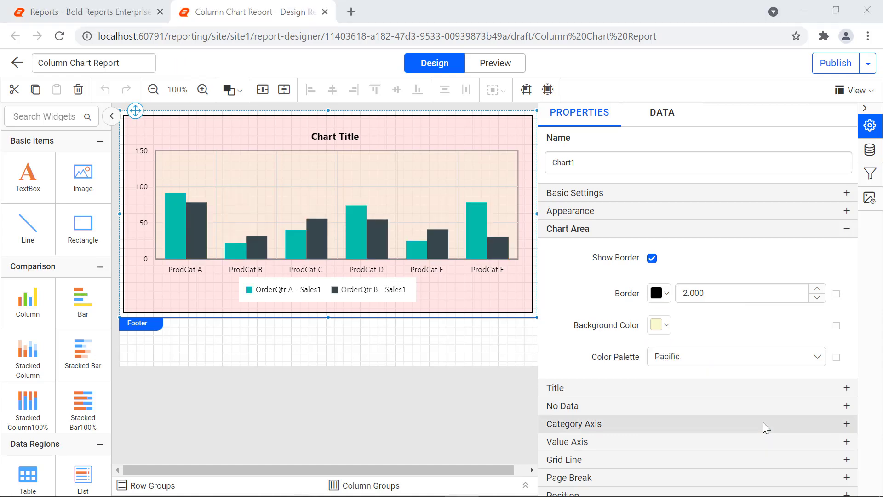
Step: Set the chart's title text to Product Sales and its no-data message to No Data to Display
{"action": "left_click", "coordinate": [750, 388]}
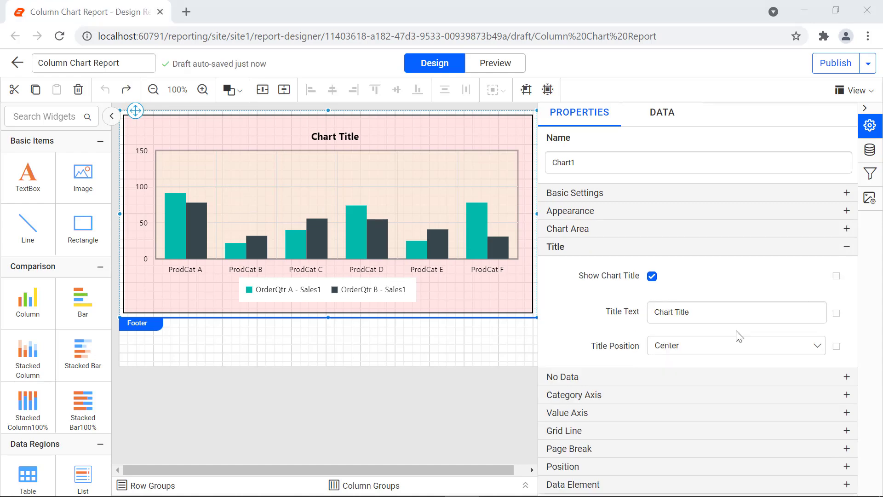
{"action": "left_click", "coordinate": [741, 312]}
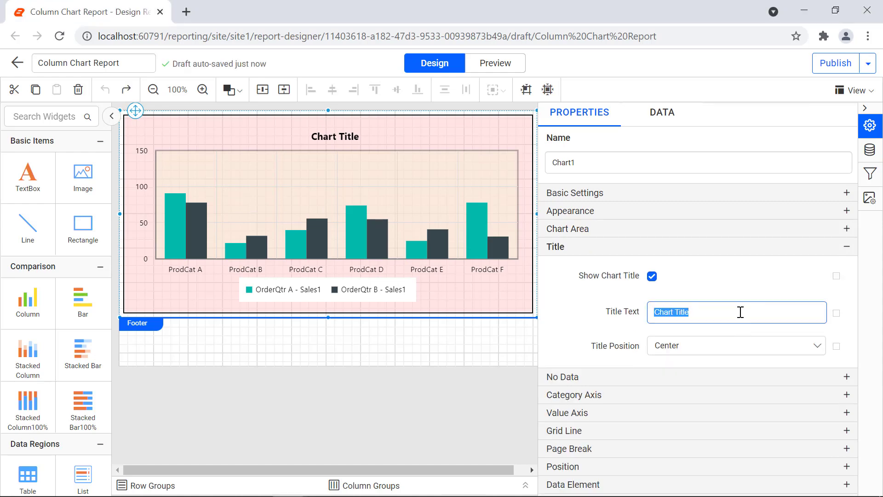
{"action": "type", "text": "Product Sales"}
{"action": "left_click", "coordinate": [761, 333]}
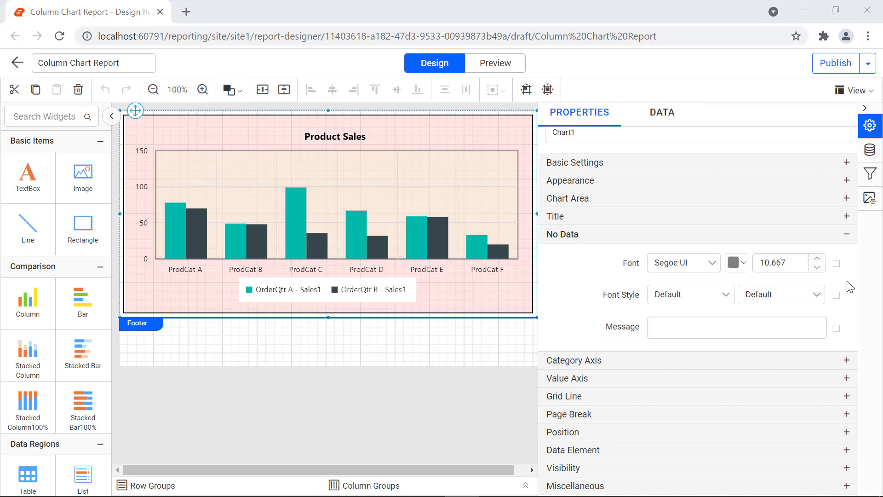
{"action": "left_click", "coordinate": [794, 329]}
{"action": "left_click", "coordinate": [797, 357]}
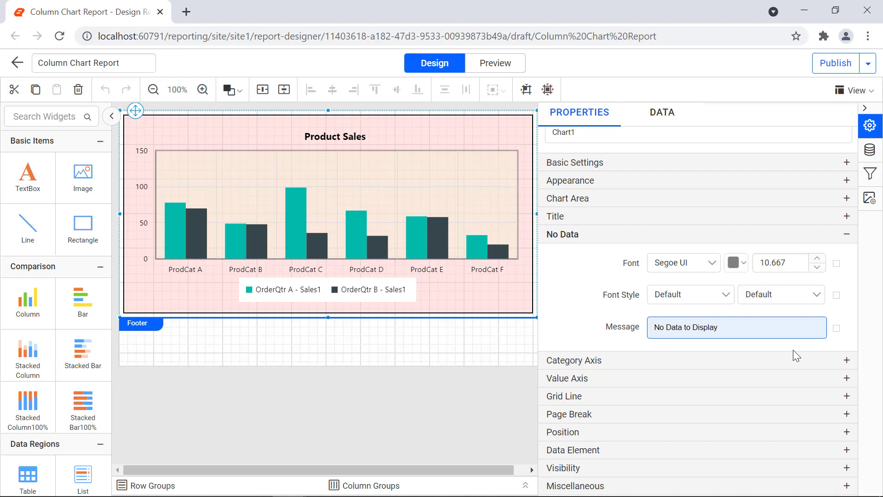
Step: Set the category axis title to Product Category
{"action": "left_click", "coordinate": [794, 354]}
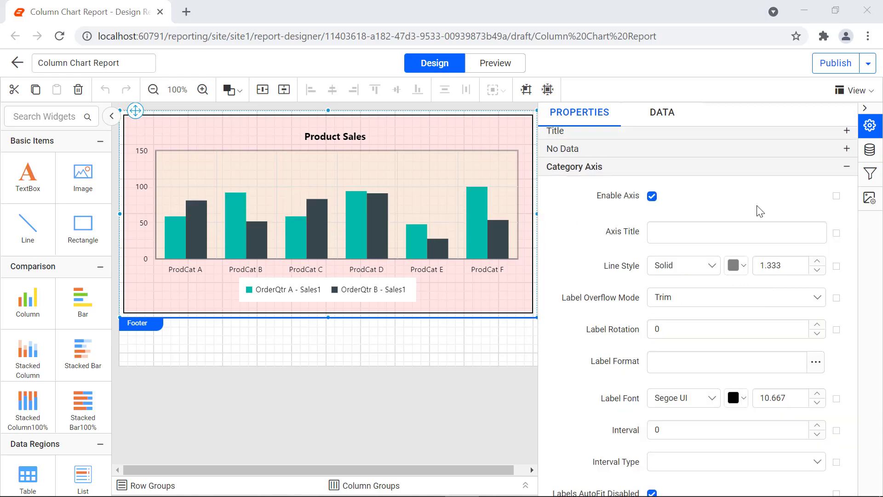
{"action": "left_click", "coordinate": [741, 230]}
{"action": "left_click", "coordinate": [736, 262]}
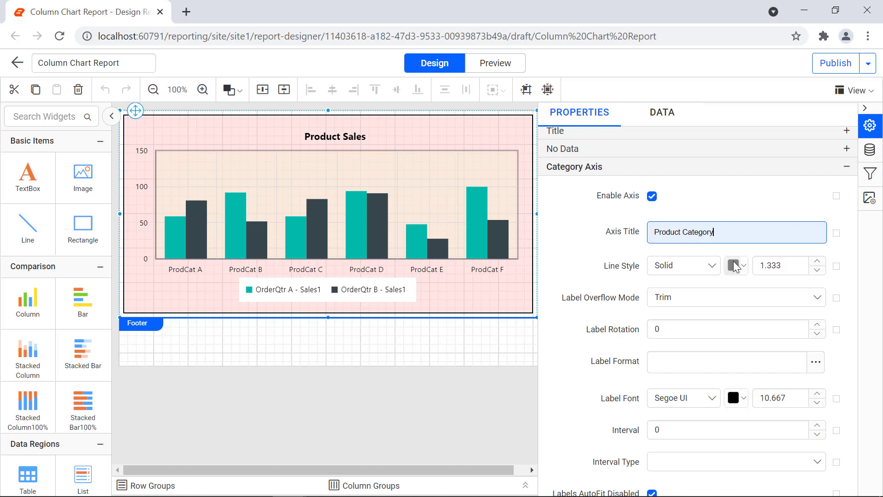
{"action": "left_click", "coordinate": [822, 249]}
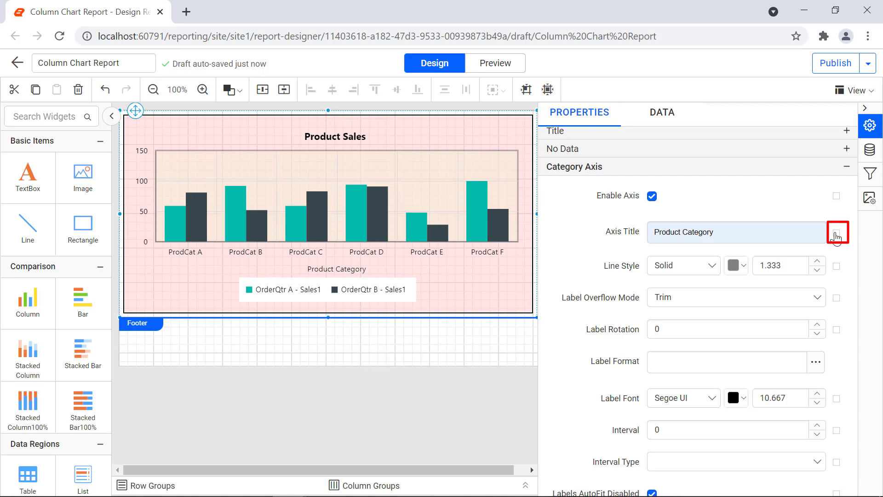
Step: Set the category axis title's font size to 13 and its weight to Bold in the advanced options
{"action": "left_click", "coordinate": [836, 235]}
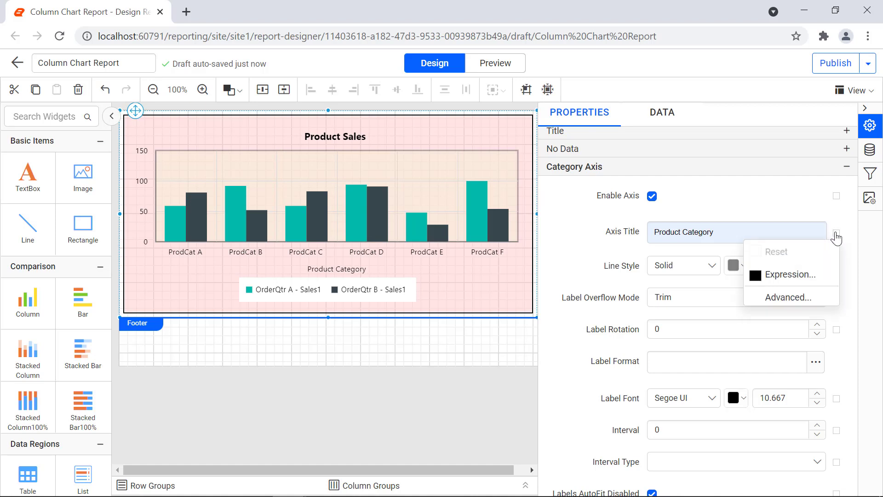
{"action": "left_click", "coordinate": [818, 296]}
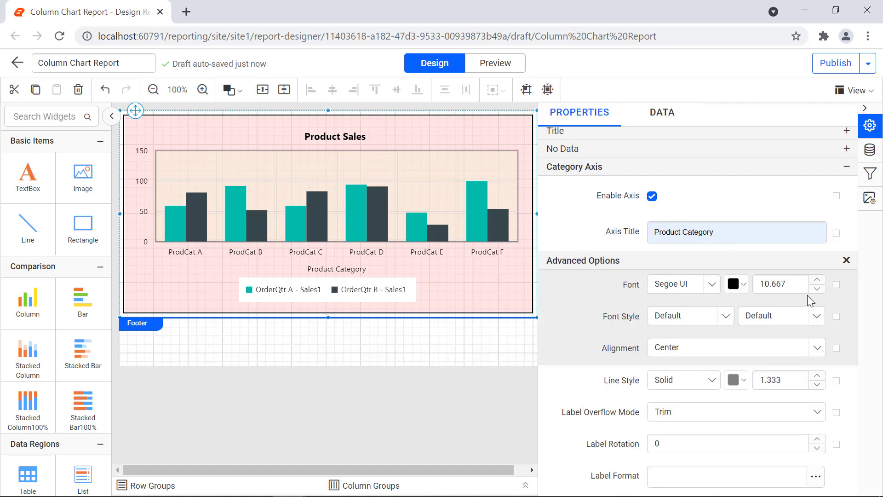
{"action": "double_click", "coordinate": [787, 283]}
{"action": "type", "text": "13"}
{"action": "left_click", "coordinate": [792, 299]}
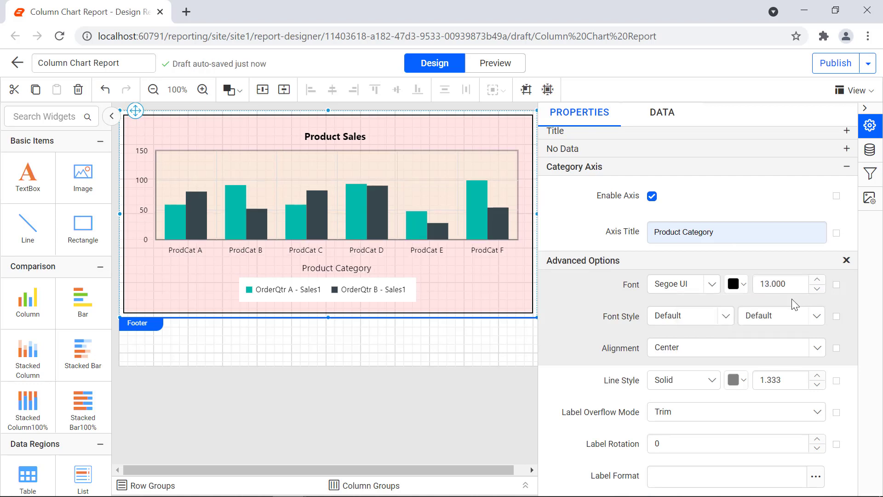
{"action": "left_click", "coordinate": [817, 316]}
{"action": "left_click", "coordinate": [787, 388]}
{"action": "left_click", "coordinate": [846, 260]}
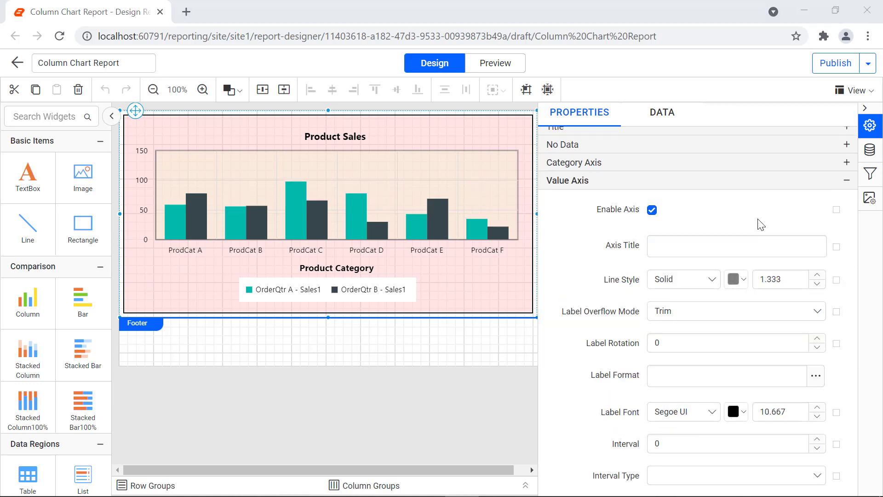
Step: Title the value axis Sum of Sales and format that title in bold at font size 13
{"action": "left_click", "coordinate": [749, 246]}
{"action": "left_click", "coordinate": [767, 270]}
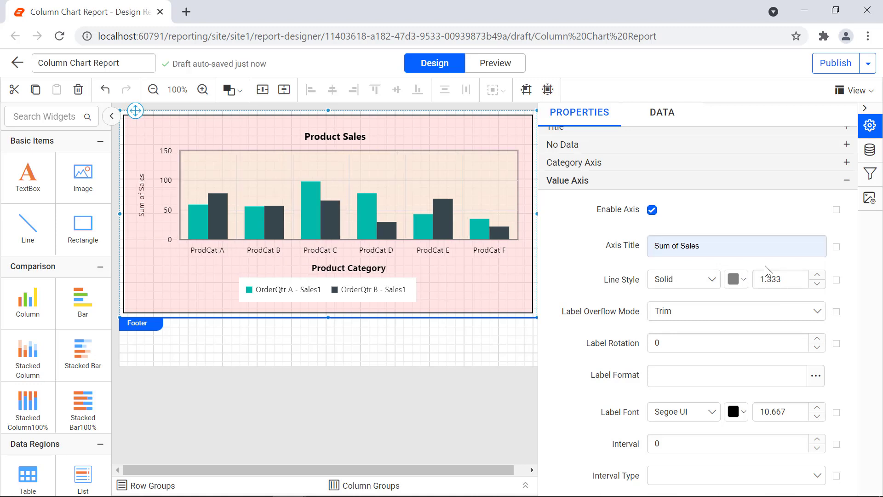
{"action": "left_click", "coordinate": [842, 249]}
{"action": "double_click", "coordinate": [782, 298]}
{"action": "type", "text": "13"}
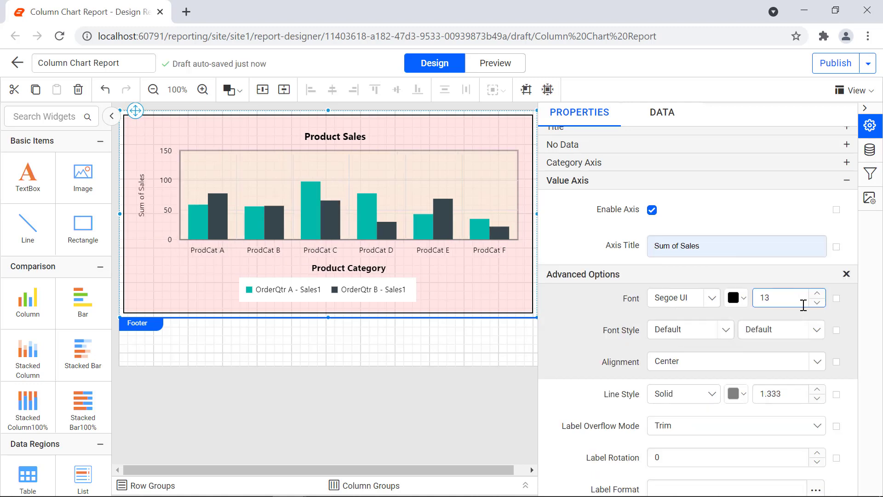
{"action": "key", "text": "Return"}
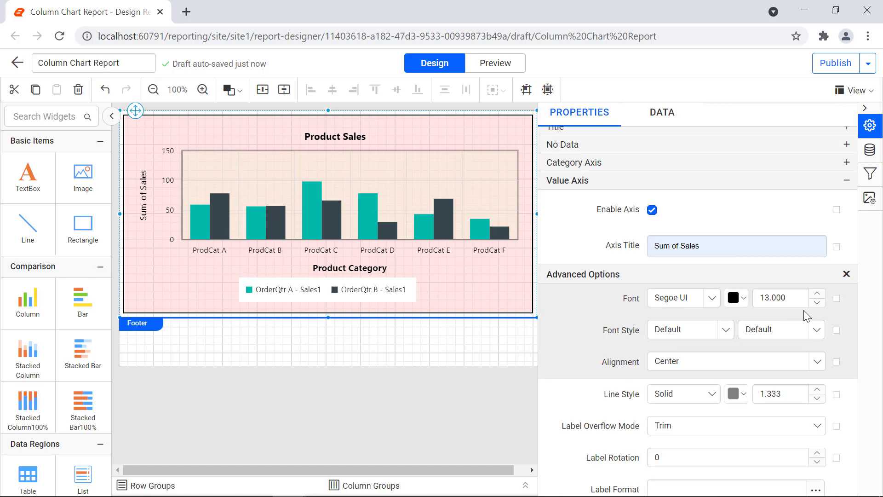
{"action": "left_click", "coordinate": [796, 328]}
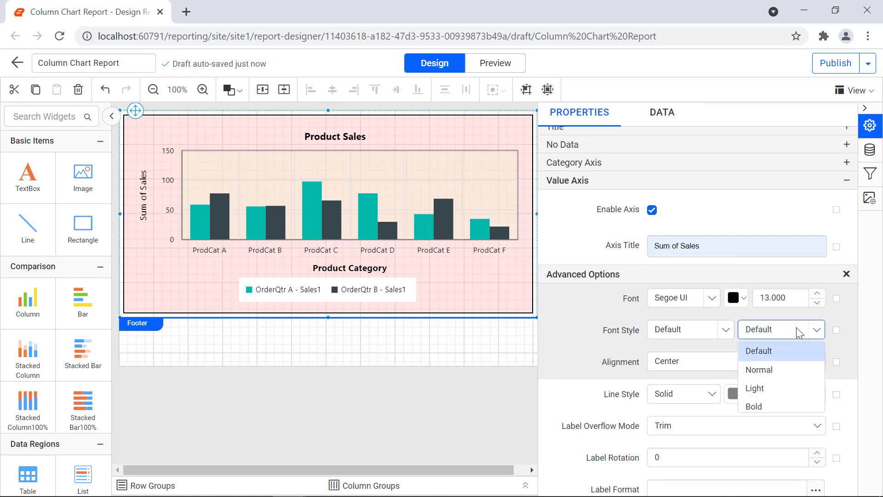
{"action": "left_click", "coordinate": [788, 405]}
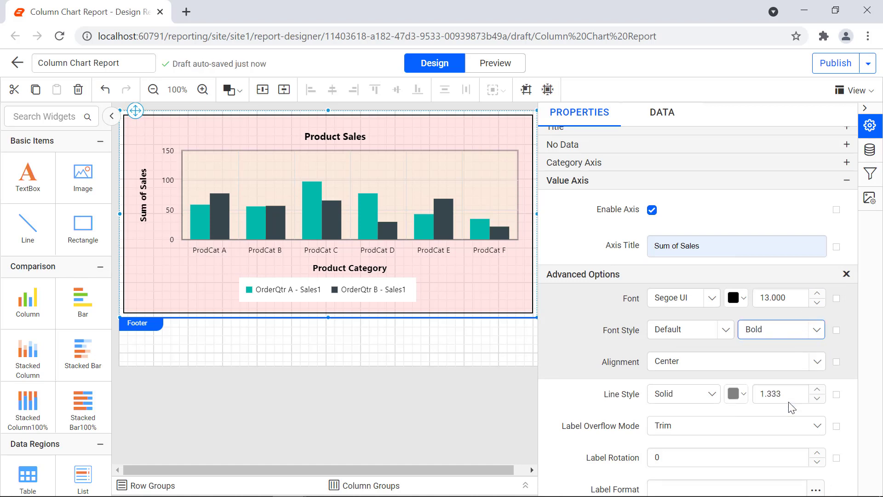
{"action": "left_click", "coordinate": [846, 274]}
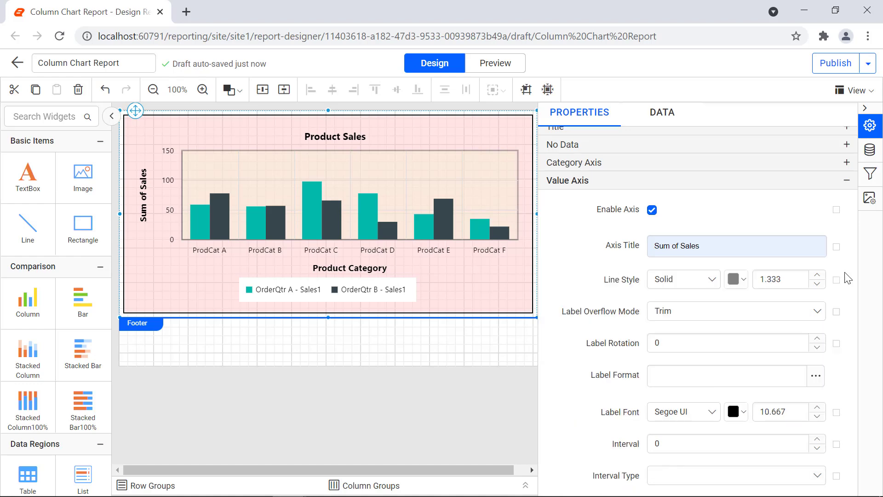
Step: Format the value axis labels as Currency with 0 decimal places
{"action": "left_click", "coordinate": [816, 376]}
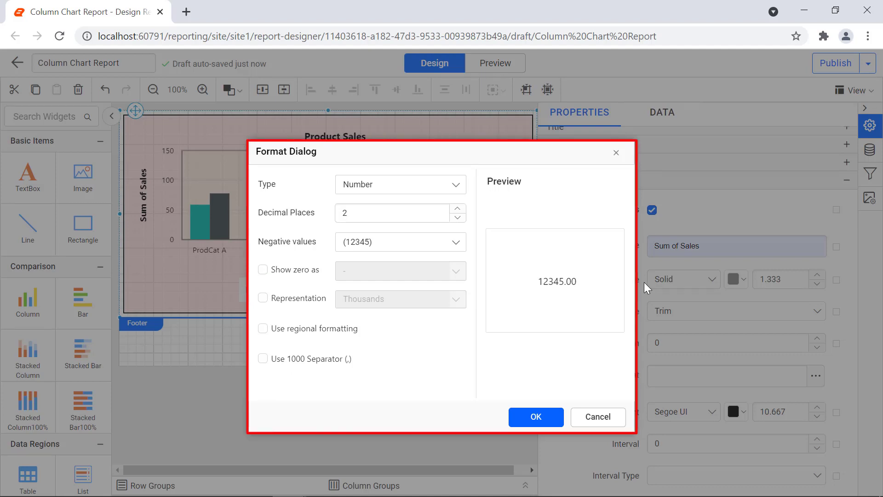
{"action": "left_click", "coordinate": [449, 186]}
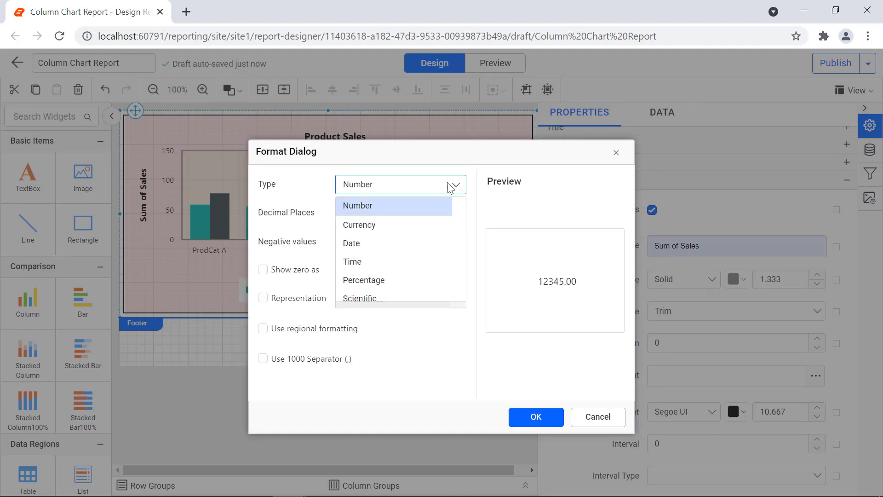
{"action": "left_click", "coordinate": [439, 223]}
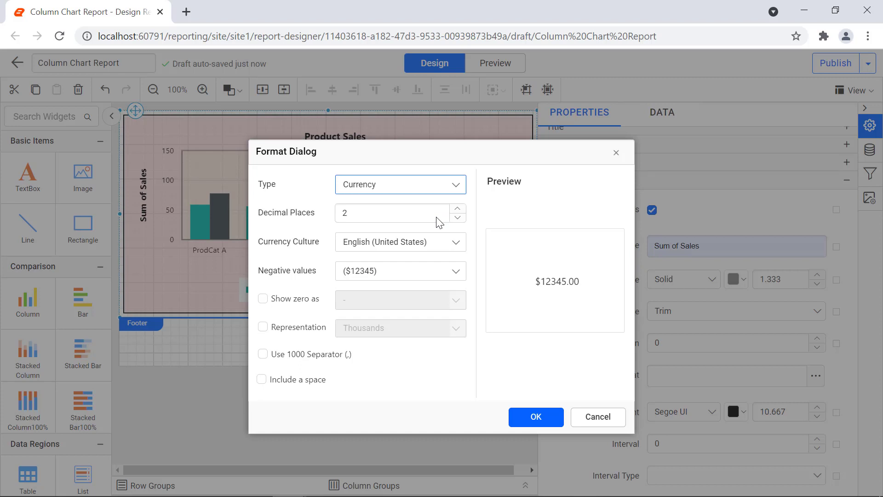
{"action": "left_click", "coordinate": [438, 217]}
{"action": "type", "text": "0"}
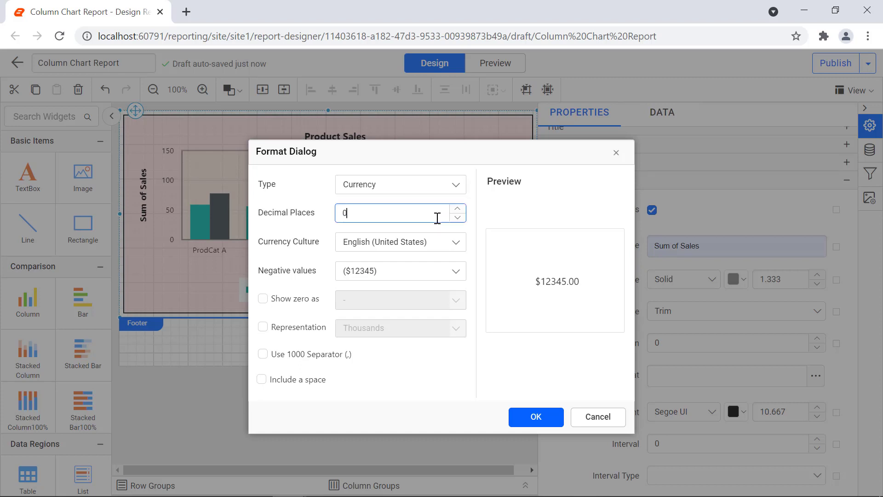
{"action": "left_click", "coordinate": [471, 234]}
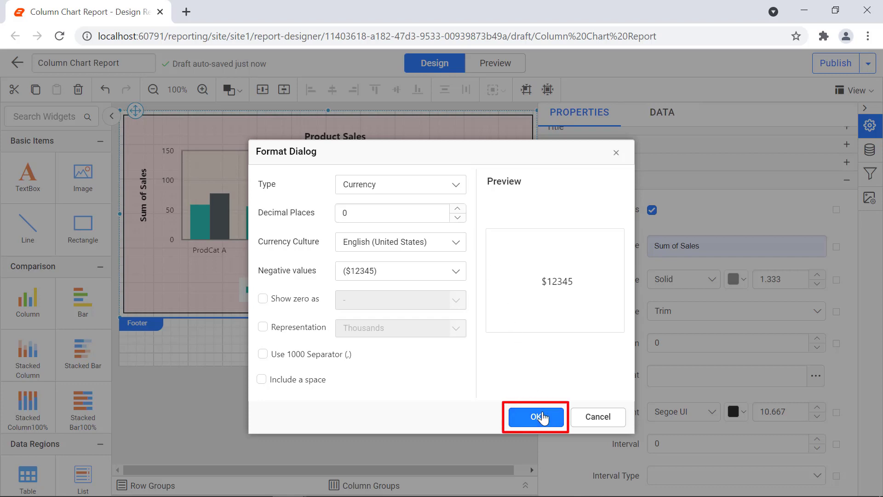
{"action": "left_click", "coordinate": [536, 417]}
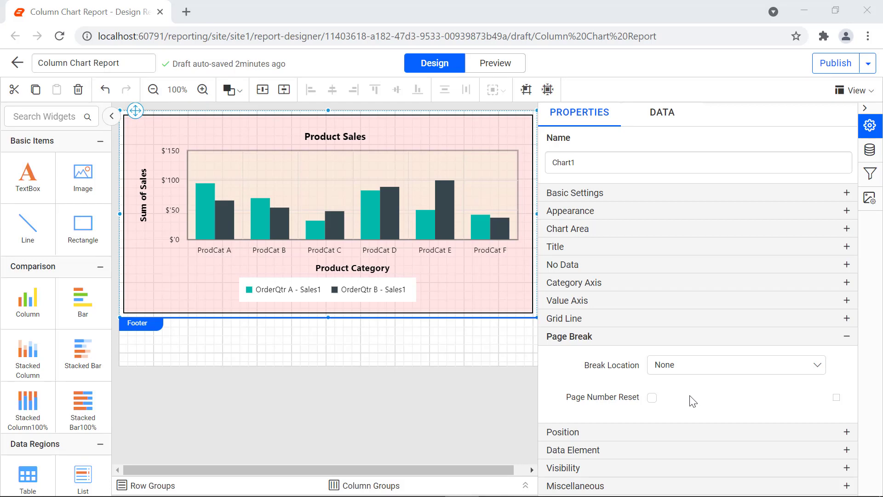
Step: Enable the chart's page number reset and set its tooltip to Product Sales Report
{"action": "left_click", "coordinate": [652, 398]}
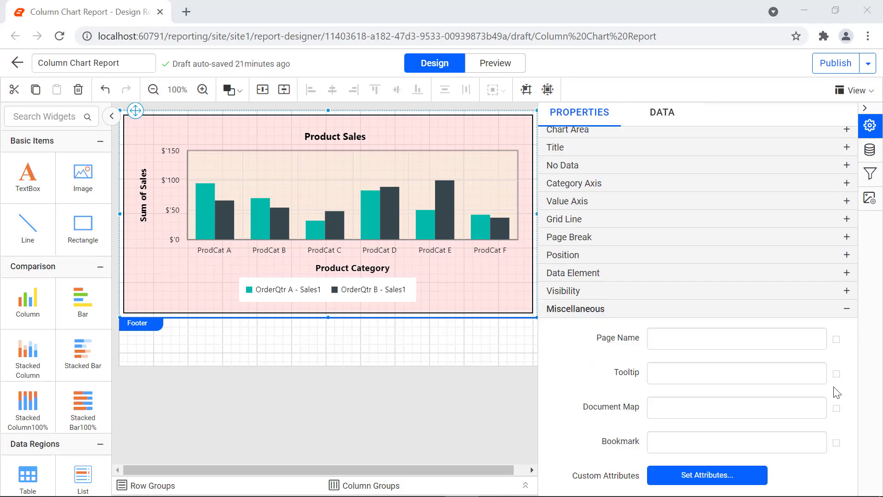
{"action": "left_click", "coordinate": [812, 373]}
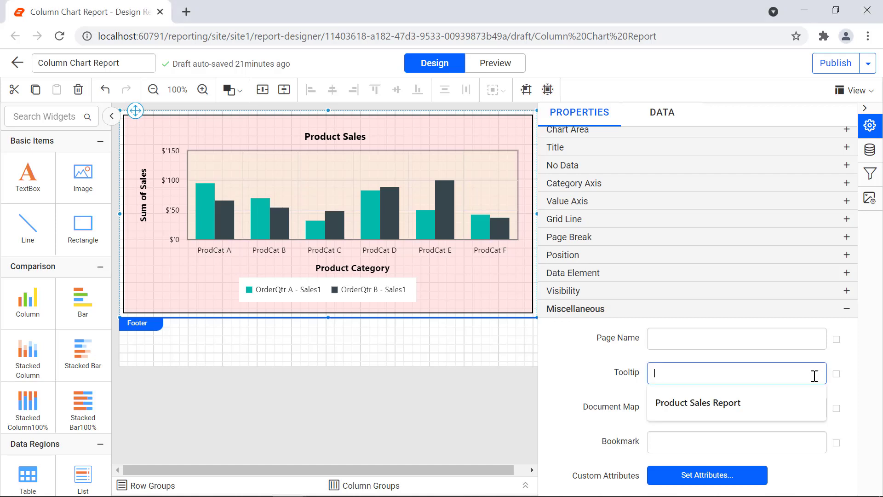
{"action": "left_click", "coordinate": [809, 399]}
{"action": "left_click", "coordinate": [809, 395]}
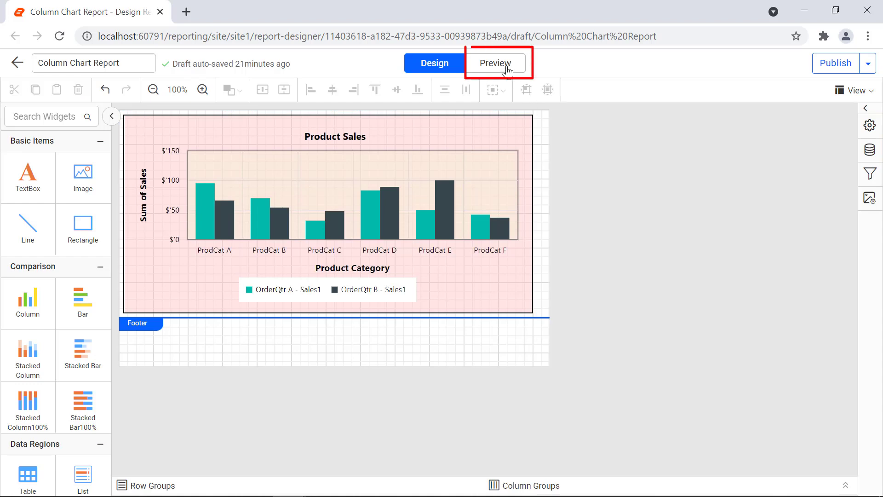
Step: Preview the report and check the tooltip on the rendered chart
{"action": "left_click", "coordinate": [506, 65]}
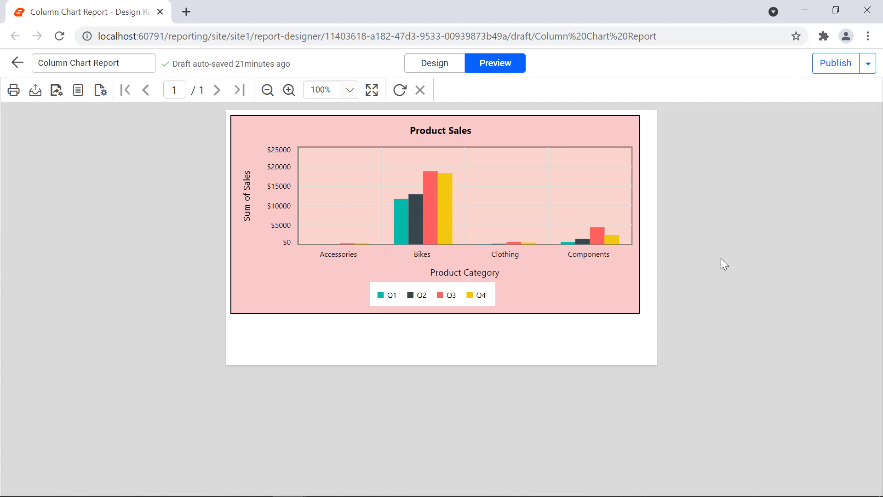
{"action": "mouse_move", "coordinate": [612, 265]}
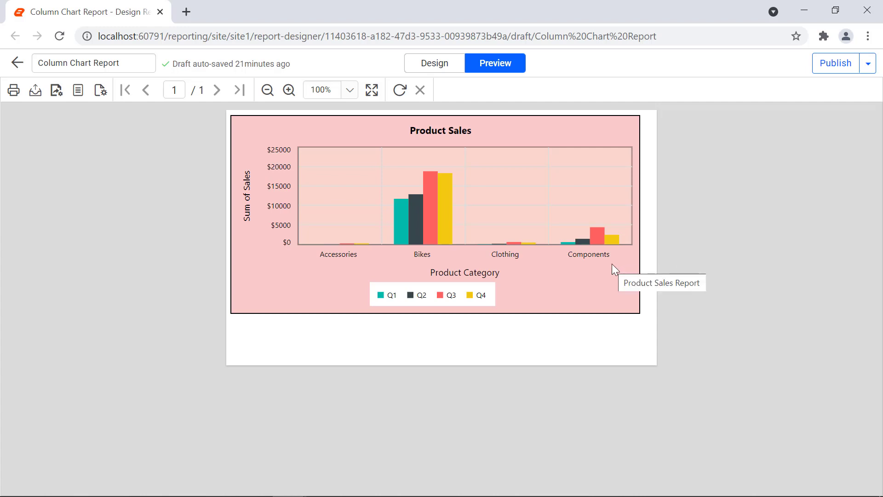